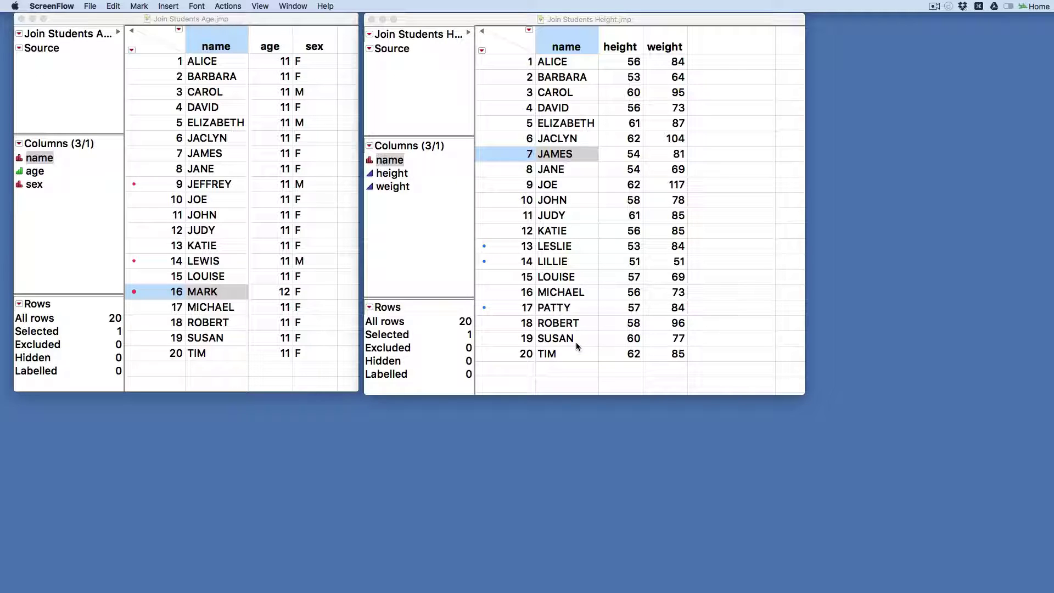
# Make the Join Students Age table active, dismissing the experiment design menu opened by mistake.
pyautogui.click(217, 26)
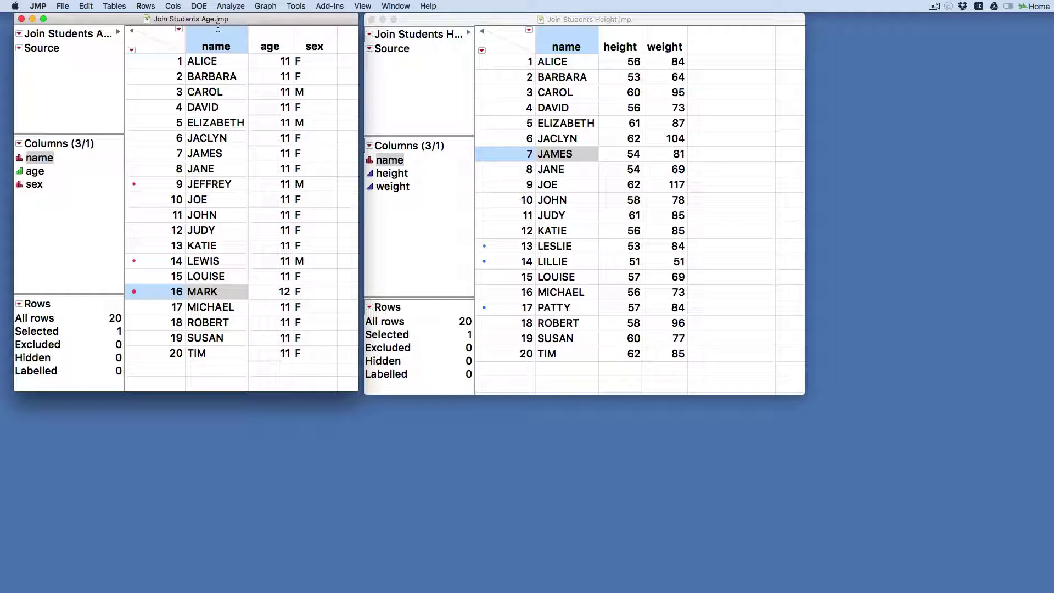
pyautogui.click(114, 6)
pyautogui.moveTo(199, 6)
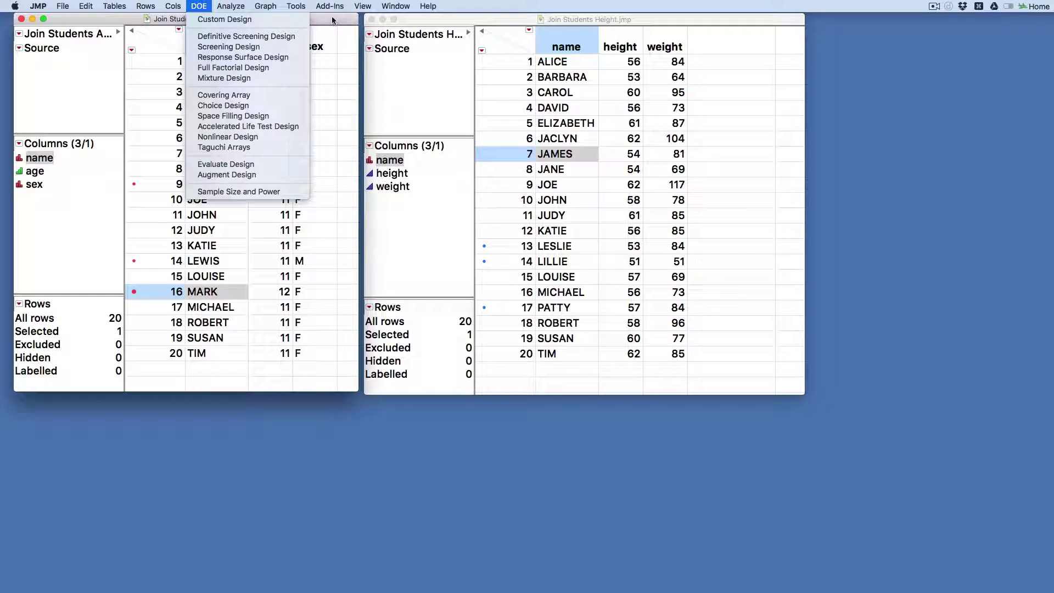
pyautogui.click(333, 21)
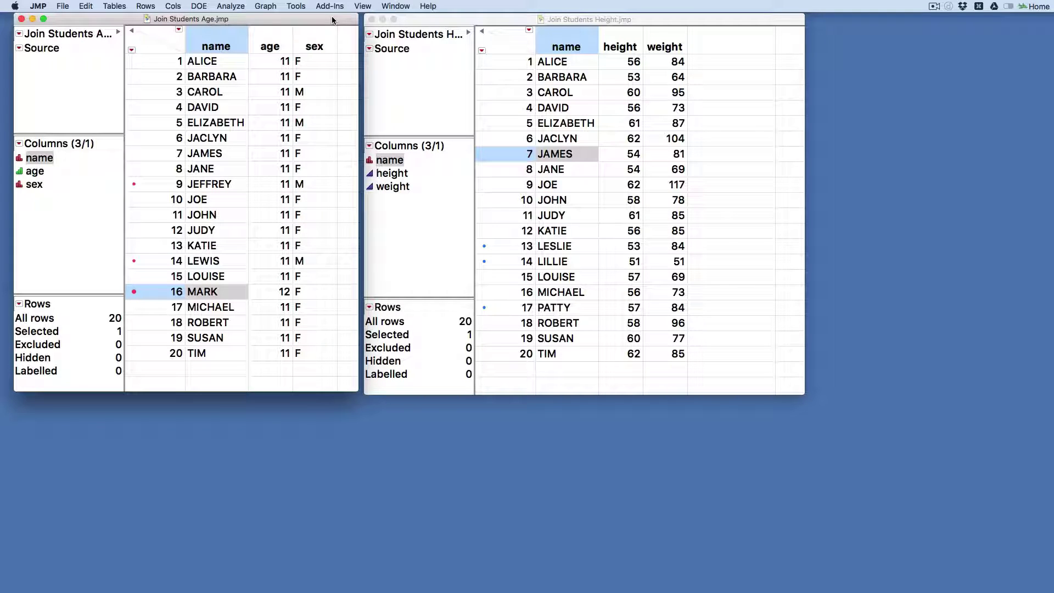
# Start a Tables > Join with Join Students Height.jmp, matching name to name.
pyautogui.click(112, 5)
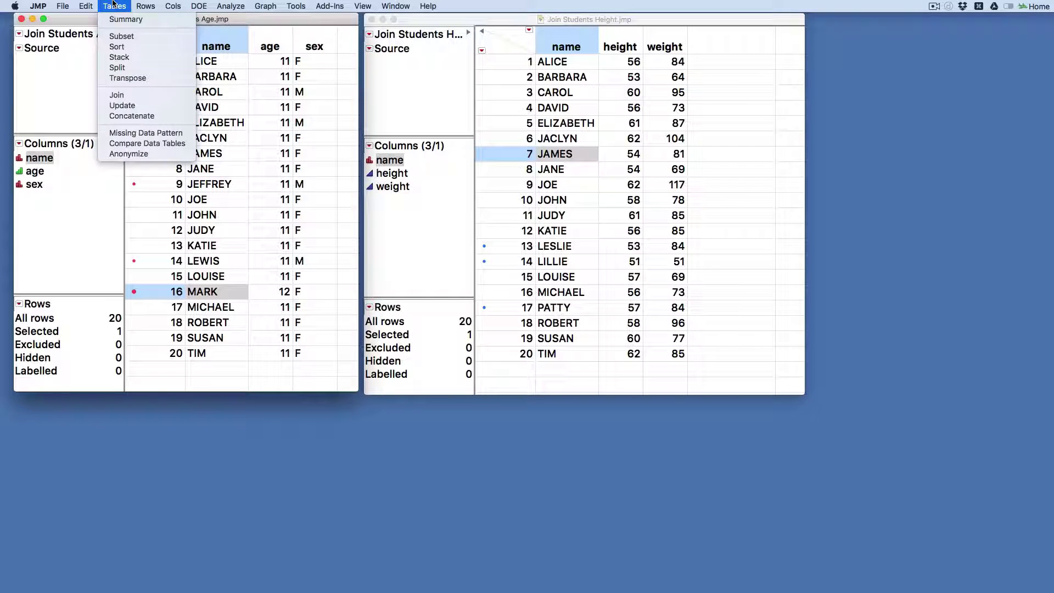
pyautogui.click(112, 94)
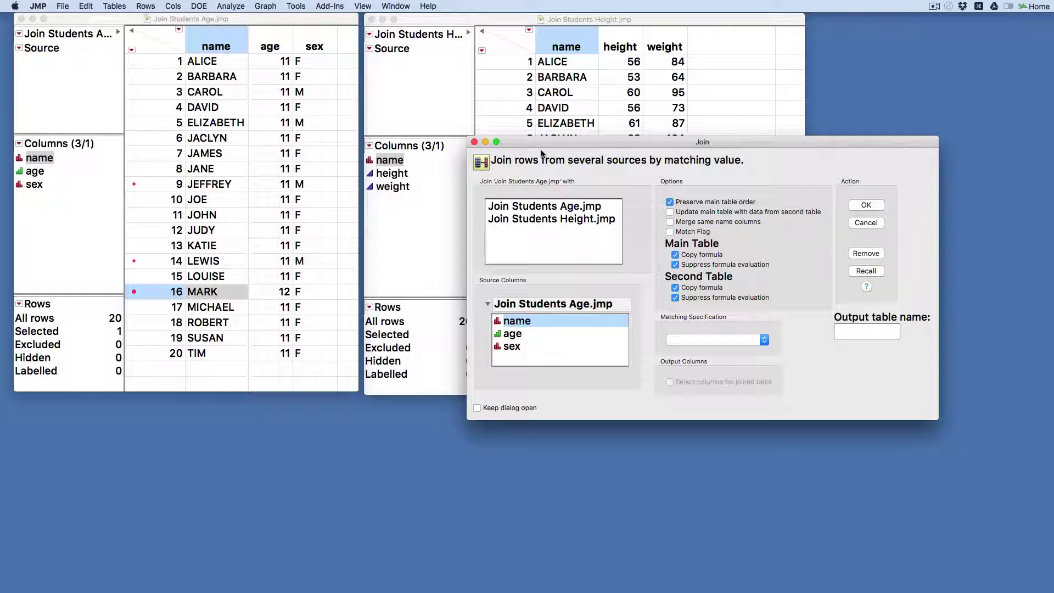
pyautogui.moveTo(543, 143); pyautogui.dragTo(265, 199)
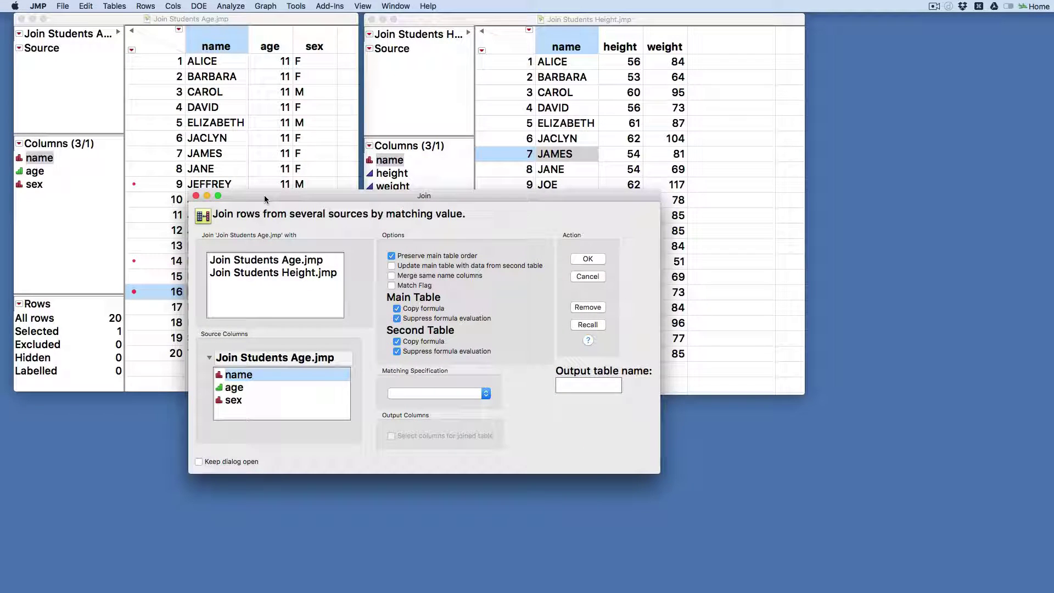
pyautogui.click(268, 274)
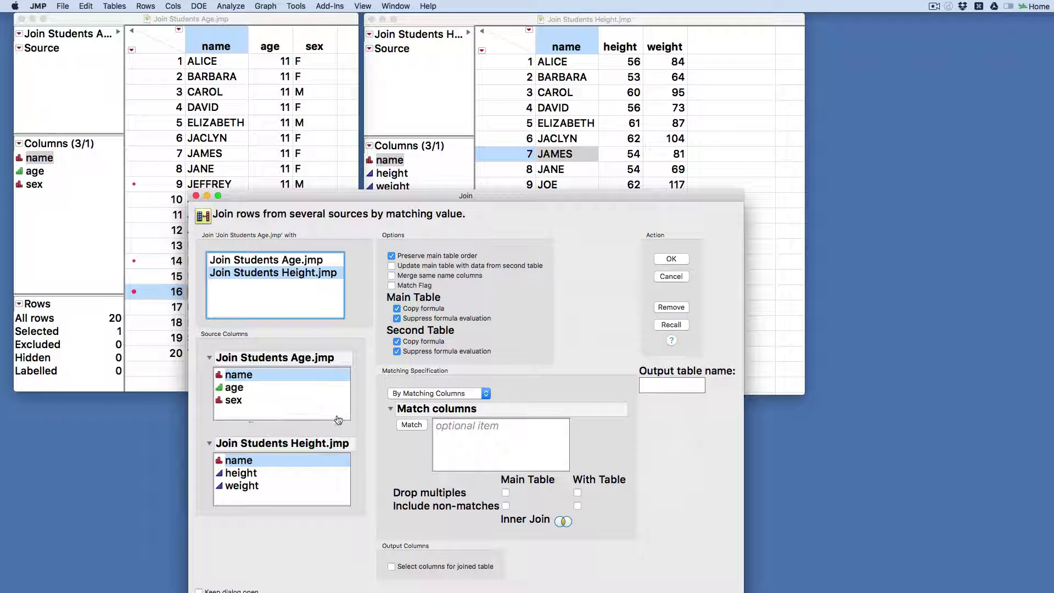
pyautogui.click(412, 426)
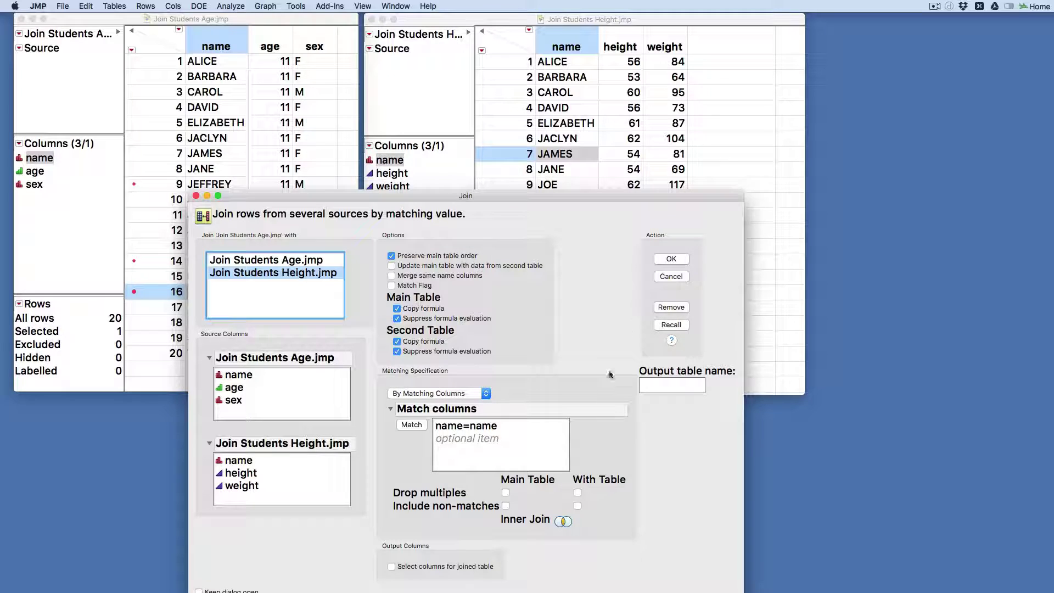
# Create the joined table untitled 5 and enlarge its window to show all 17 rows and six columns.
pyautogui.click(670, 259)
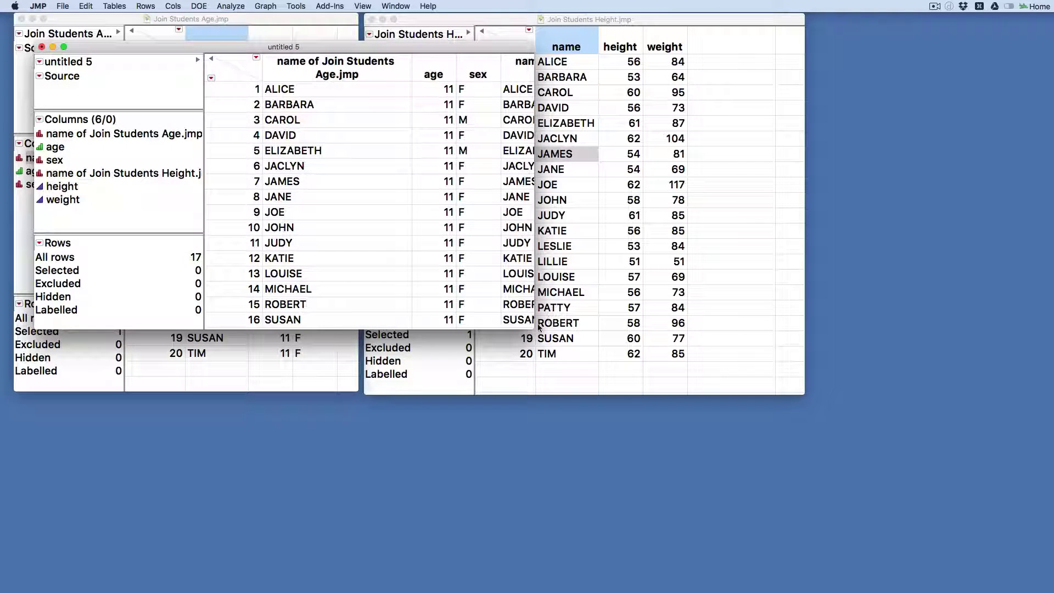
pyautogui.moveTo(534, 328); pyautogui.dragTo(748, 457)
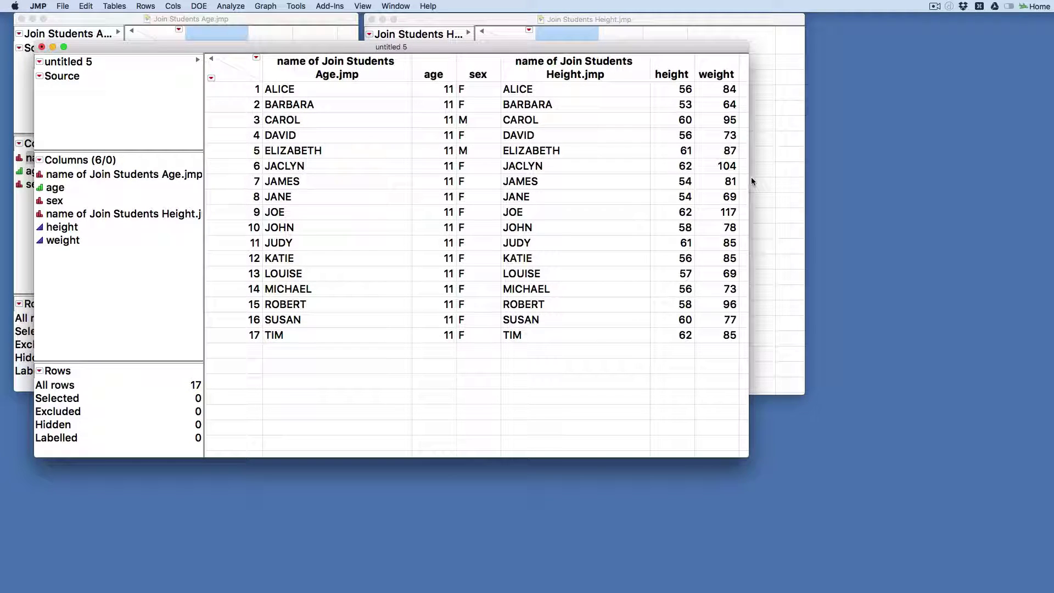
pyautogui.moveTo(748, 179); pyautogui.dragTo(855, 181)
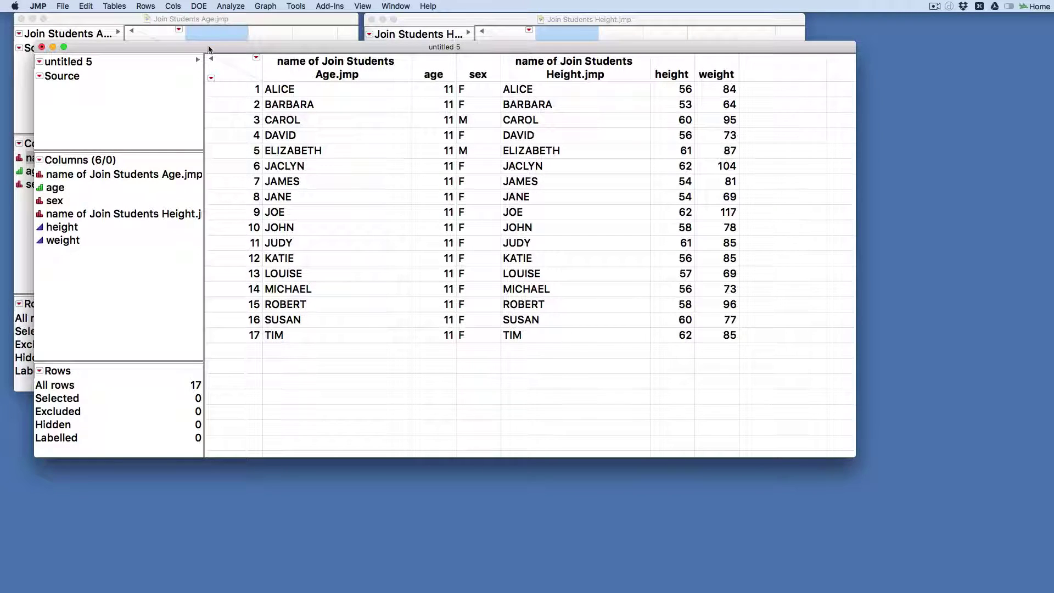
pyautogui.moveTo(209, 50); pyautogui.dragTo(328, 67)
# Compare untitled 5 against the Age and Height tables, then return it to the front.
pyautogui.click(133, 291)
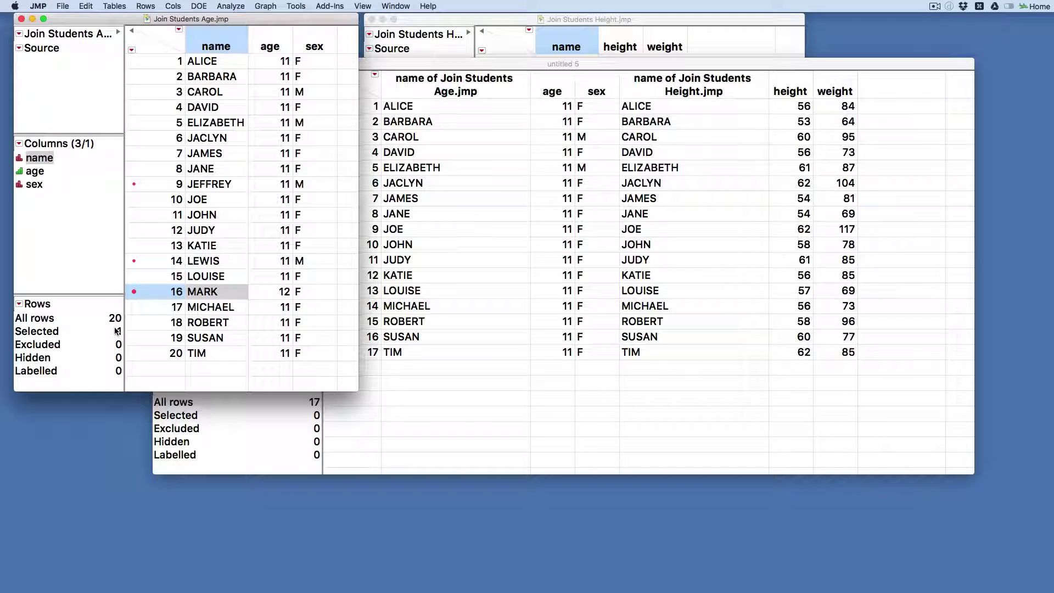
pyautogui.click(424, 20)
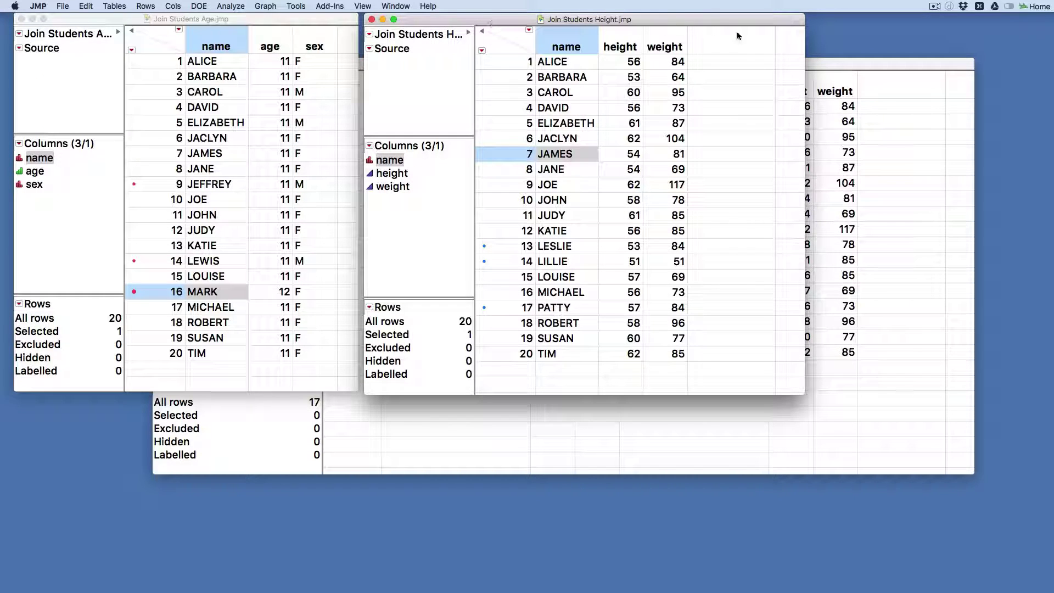
pyautogui.click(843, 68)
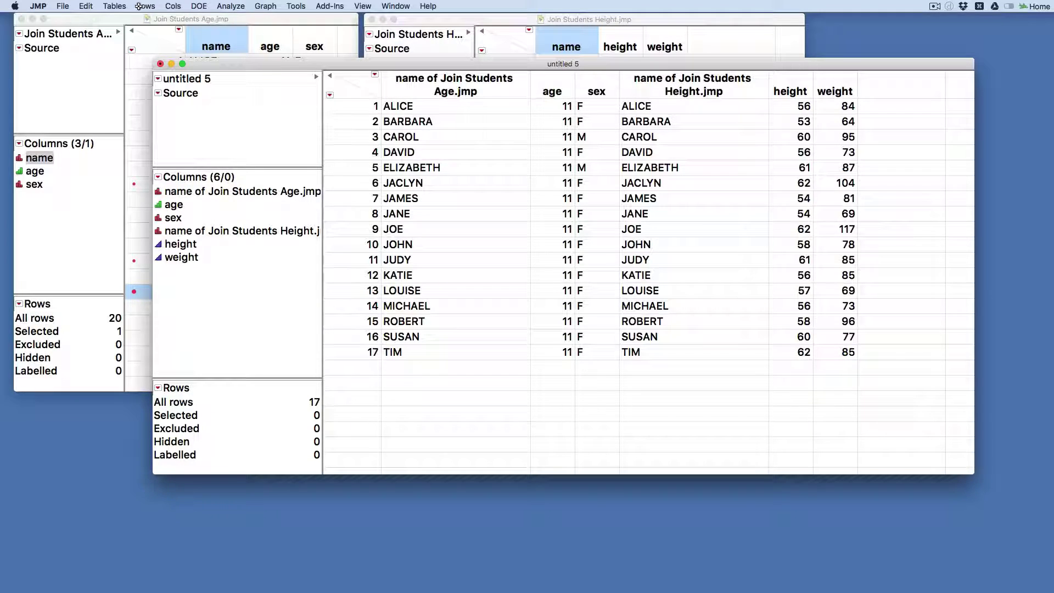
# Hide untitled 5 and set up a new Join of the Age table with the Height table on name.
pyautogui.press('super+w')
pyautogui.click(223, 20)
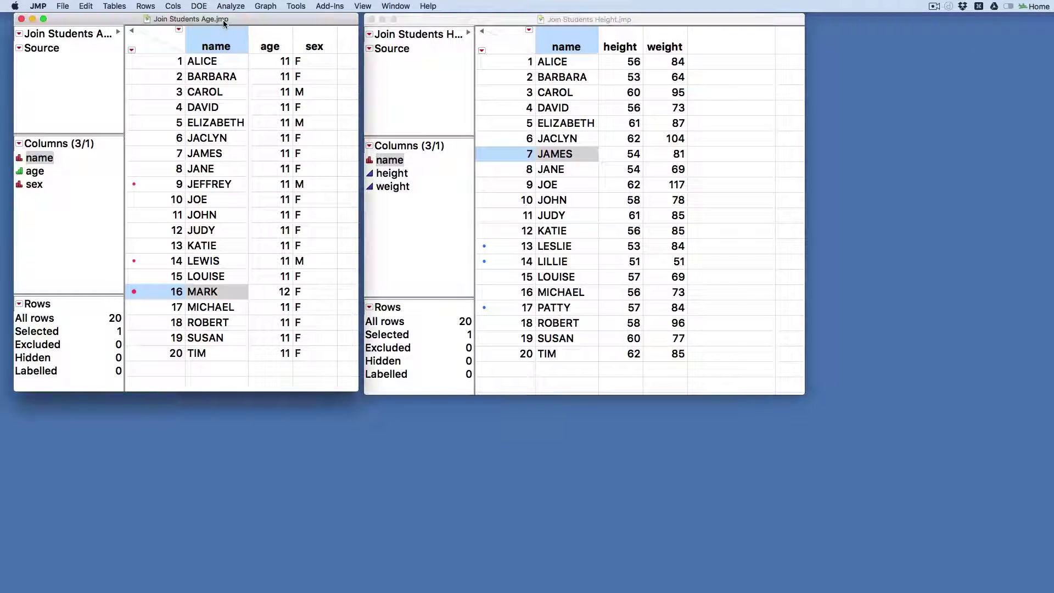
pyautogui.click(111, 4)
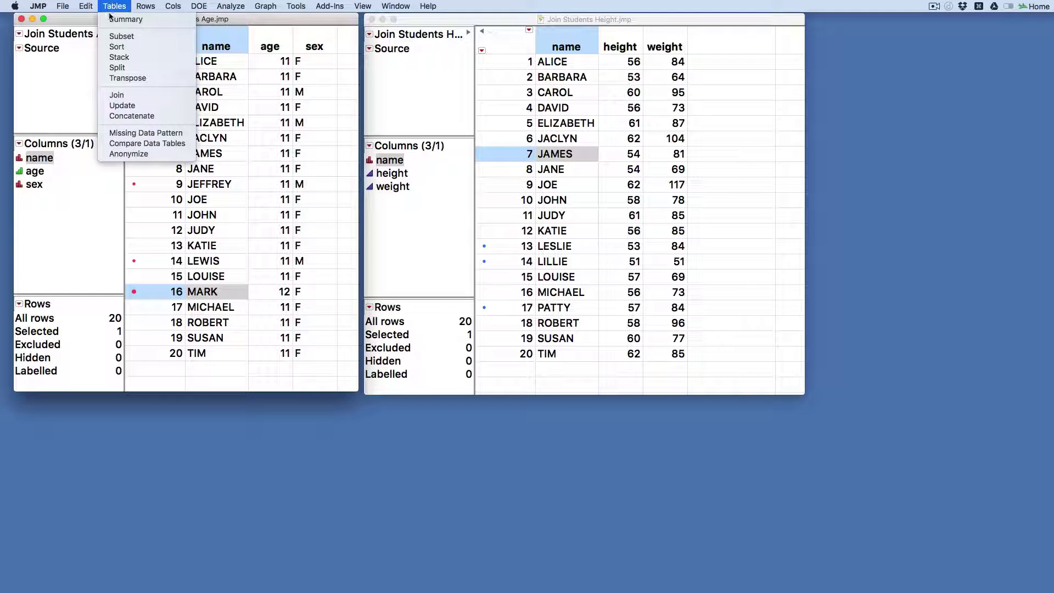
pyautogui.click(116, 95)
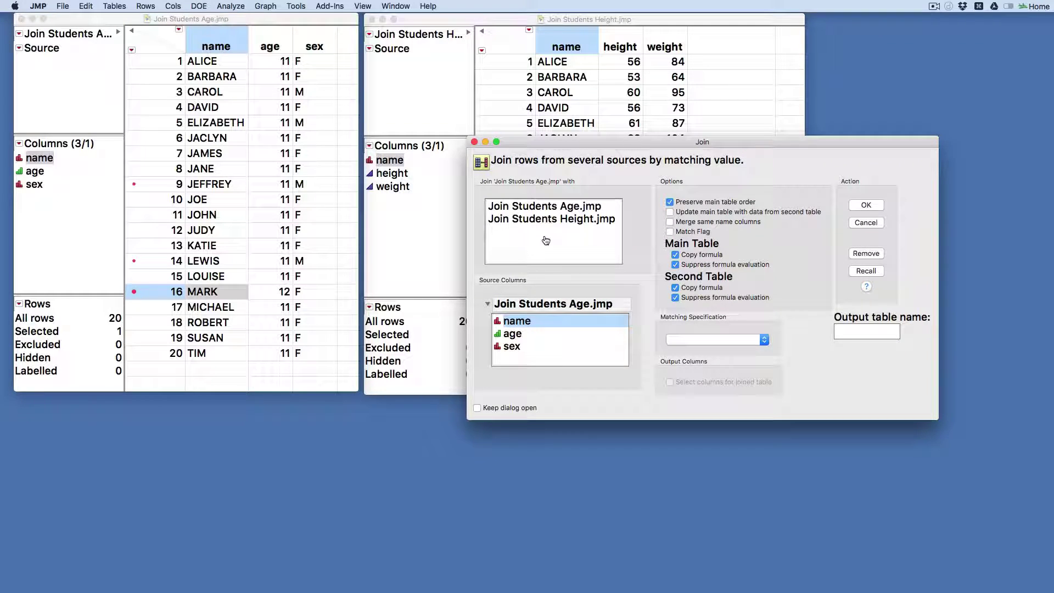
pyautogui.click(526, 220)
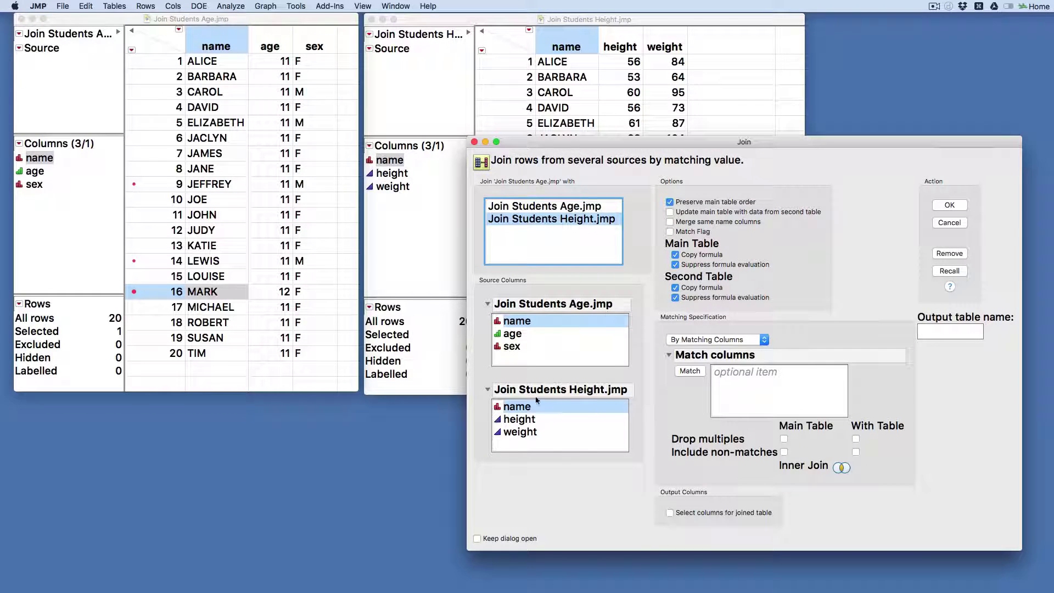
pyautogui.click(687, 372)
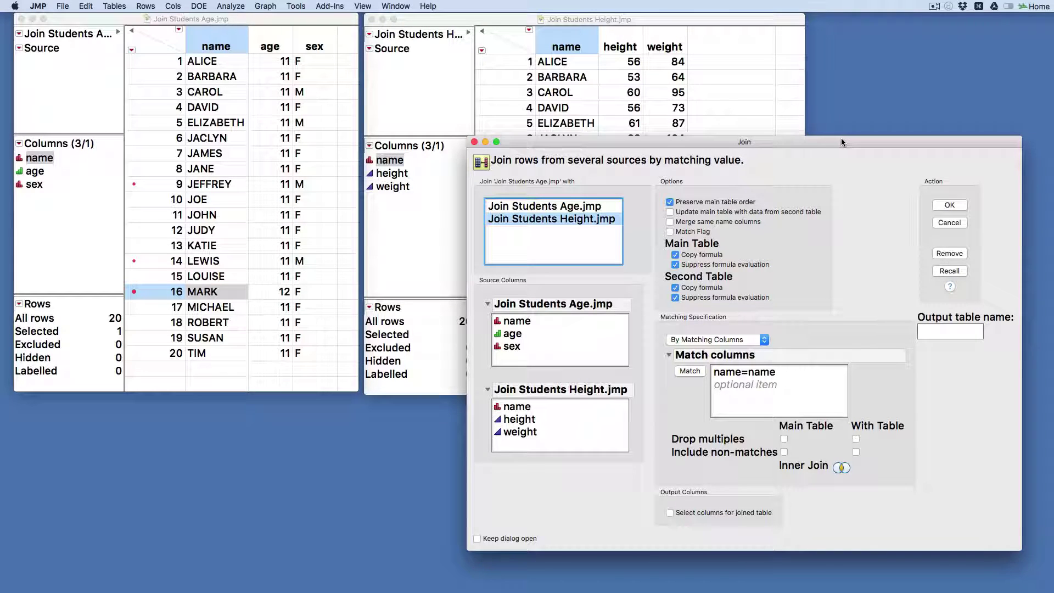
# Check Include non-matches for the main table for a Left Outer Join, comparing names in both tables.
pyautogui.moveTo(841, 138); pyautogui.dragTo(580, 116)
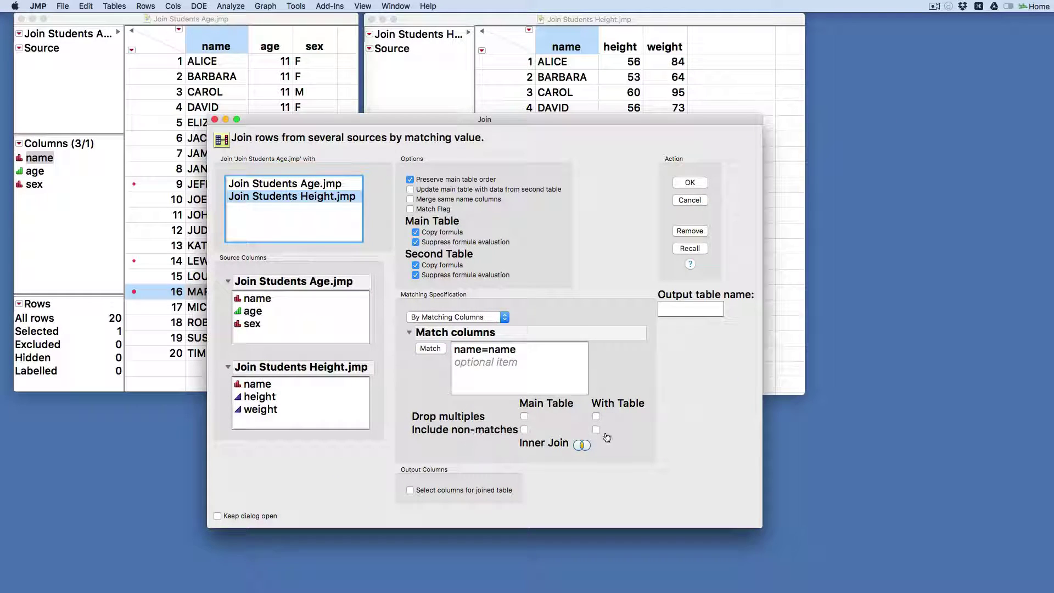
pyautogui.click(525, 429)
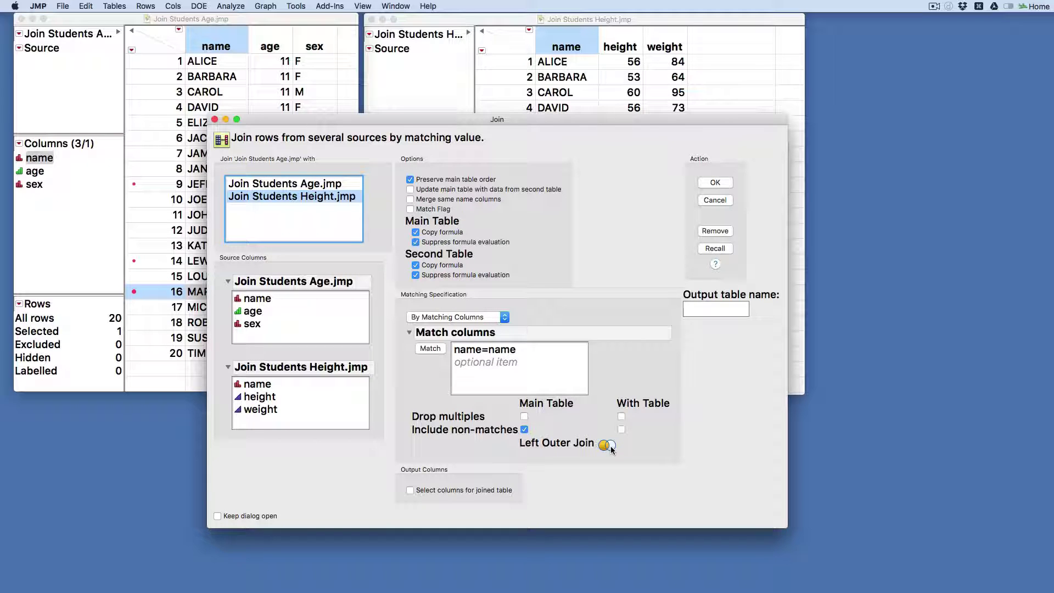
pyautogui.click(208, 21)
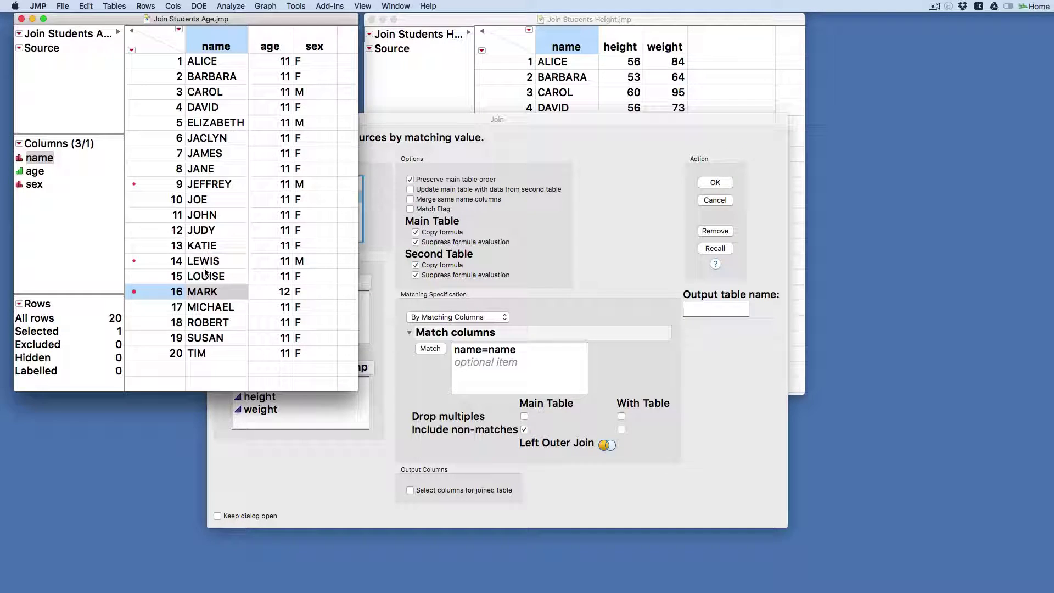
pyautogui.click(473, 20)
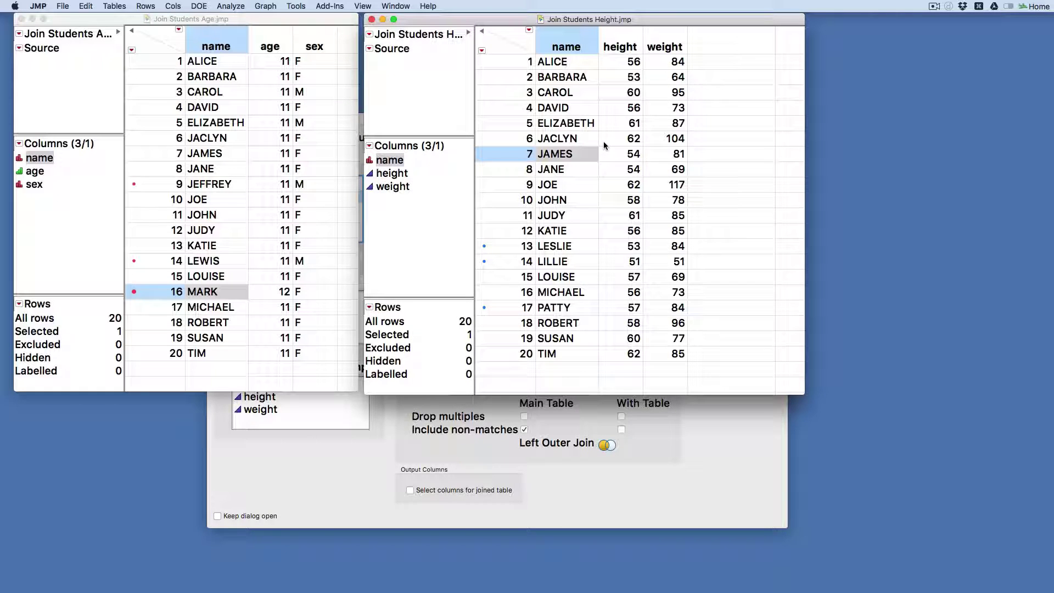
pyautogui.click(699, 427)
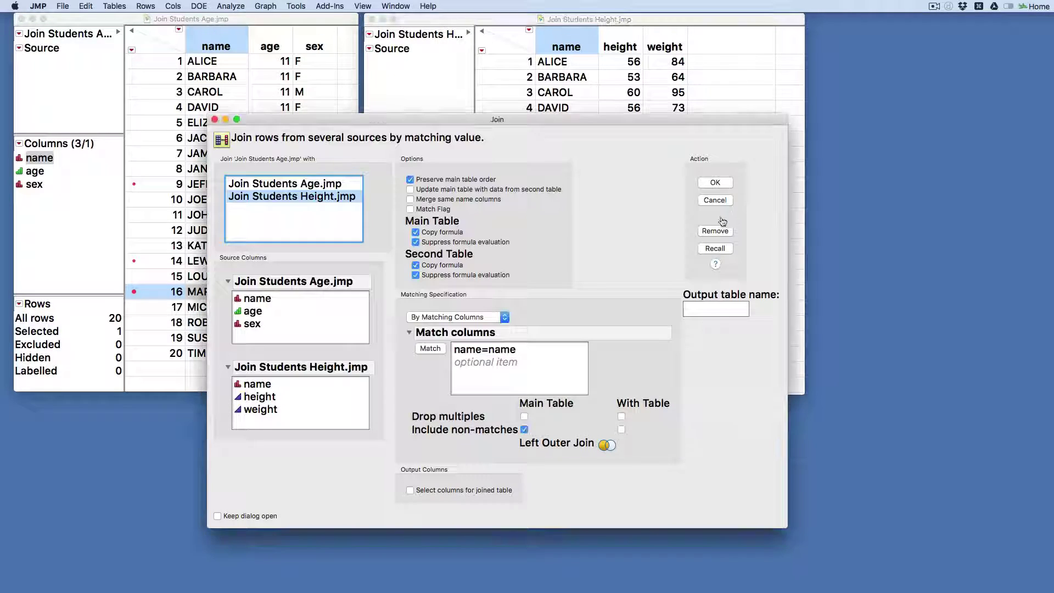
# Create the left outer joined table untitled 7 with all 20 age-table students.
pyautogui.click(718, 183)
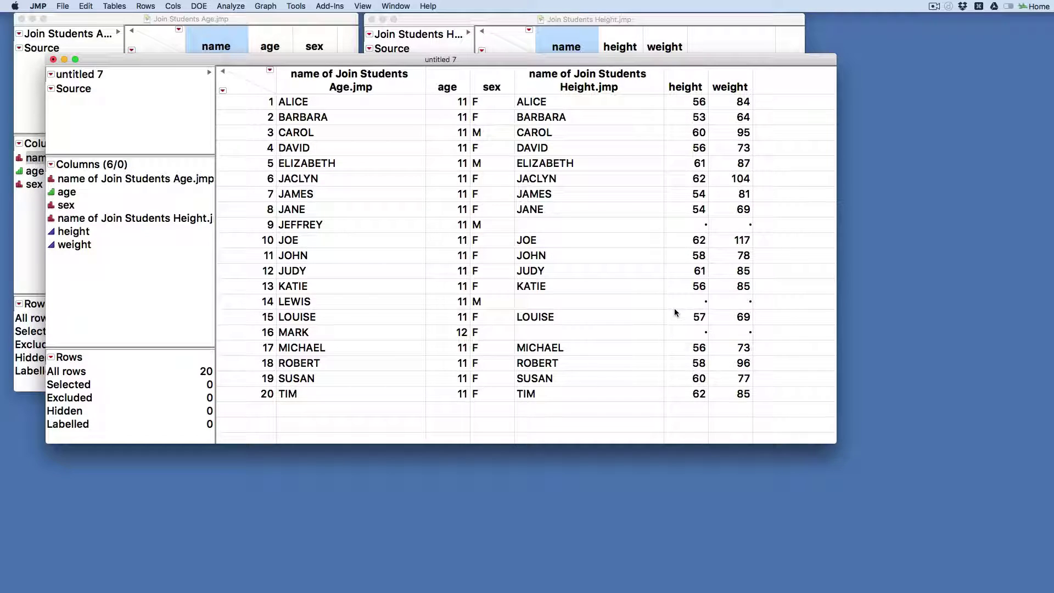
pyautogui.click(108, 5)
pyautogui.click(132, 65)
# Close untitled 7 without saving and start a new Join of the Age table with the Height table.
pyautogui.click(53, 60)
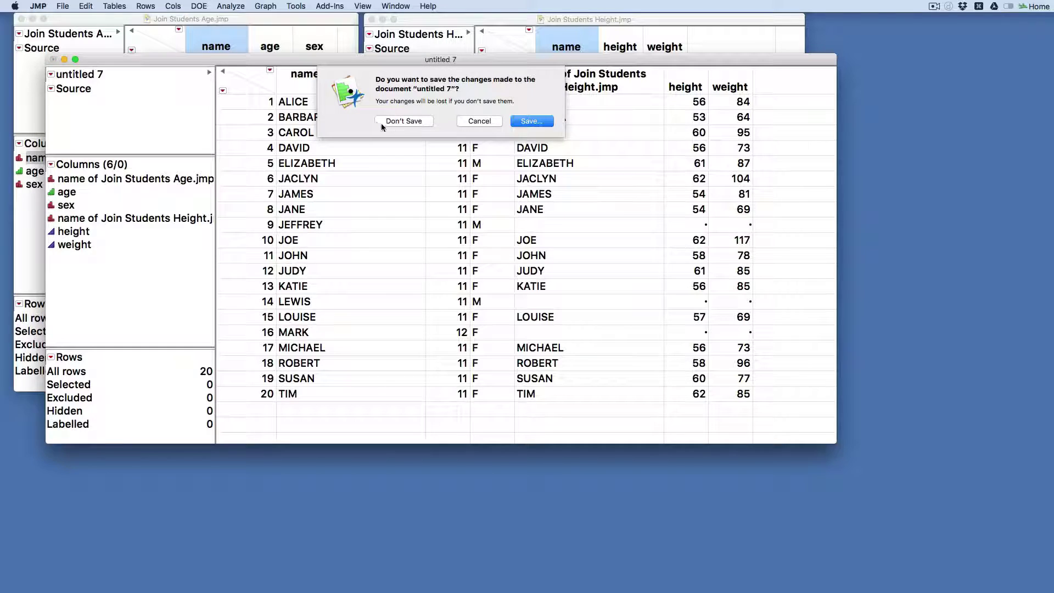
pyautogui.click(403, 121)
pyautogui.click(121, 20)
pyautogui.click(114, 6)
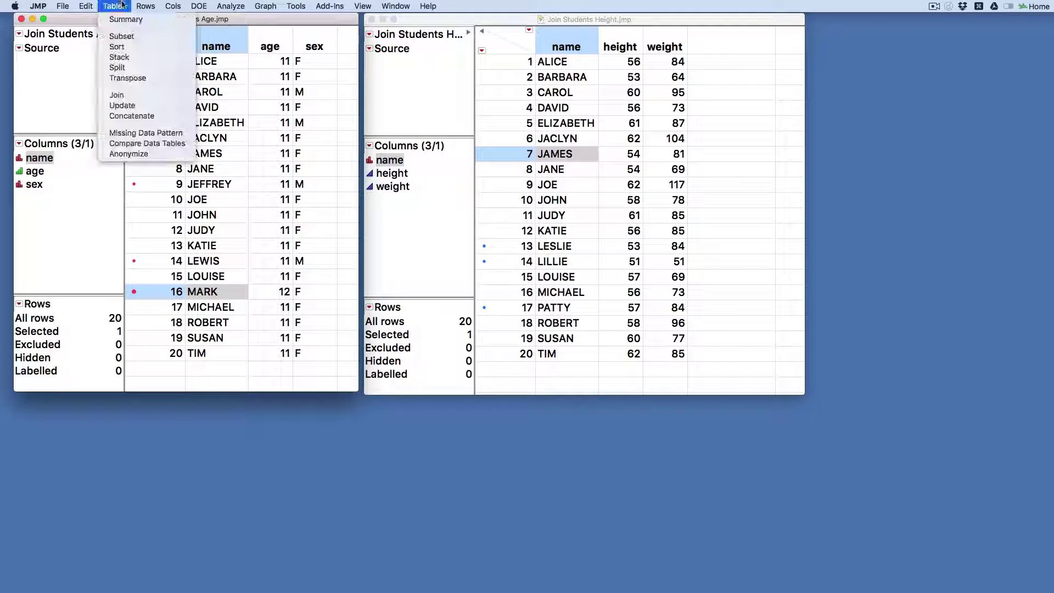
pyautogui.click(117, 95)
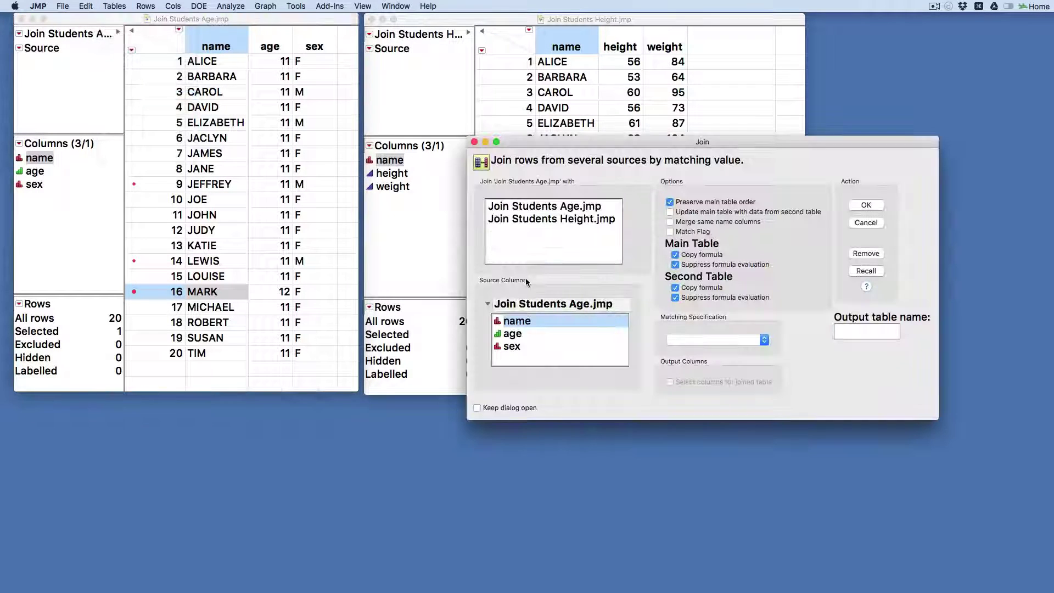
pyautogui.click(525, 225)
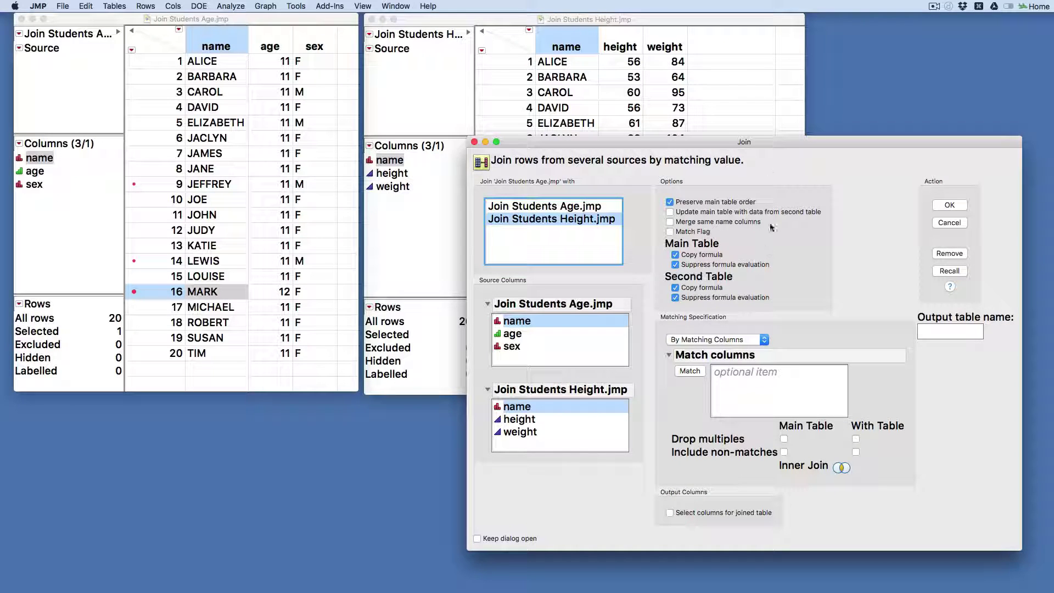
# Set Include non-matches to keep only unmatched Height-table rows, making a Right Outer Join.
pyautogui.moveTo(763, 146); pyautogui.dragTo(533, 131)
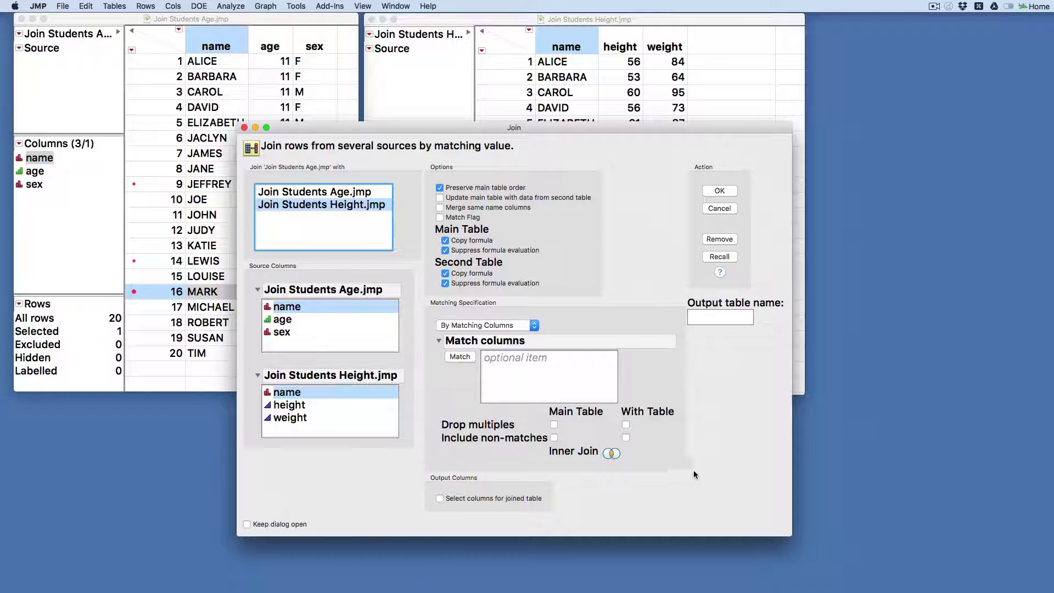
pyautogui.click(554, 438)
pyautogui.click(650, 437)
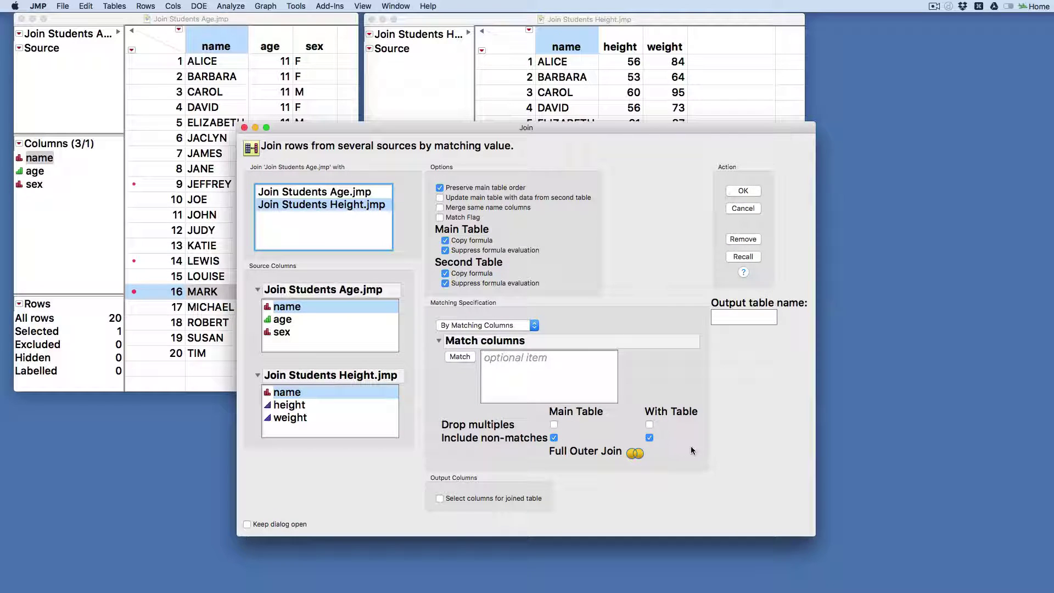
pyautogui.click(553, 439)
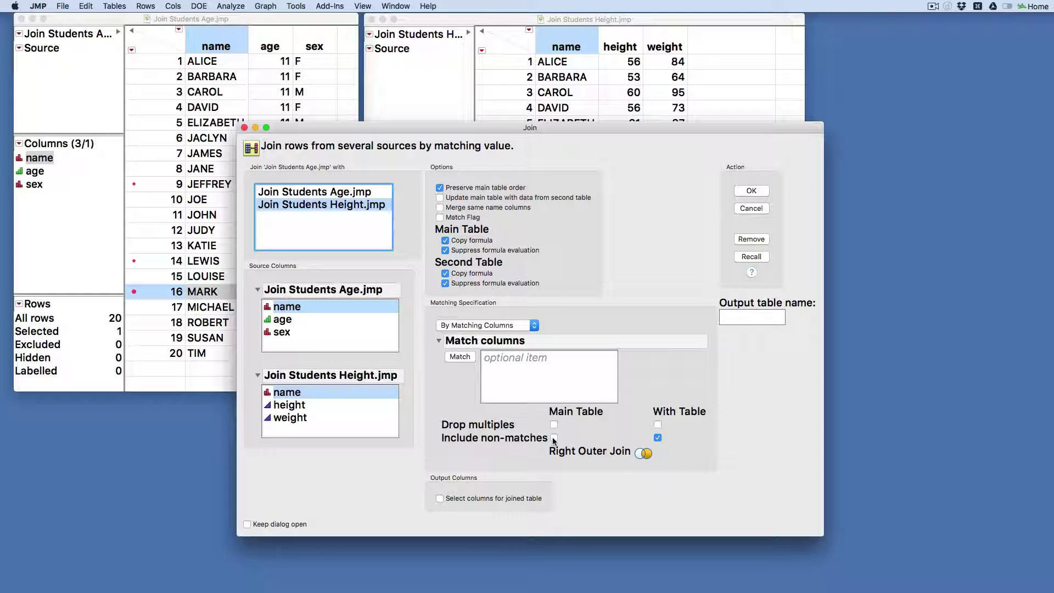